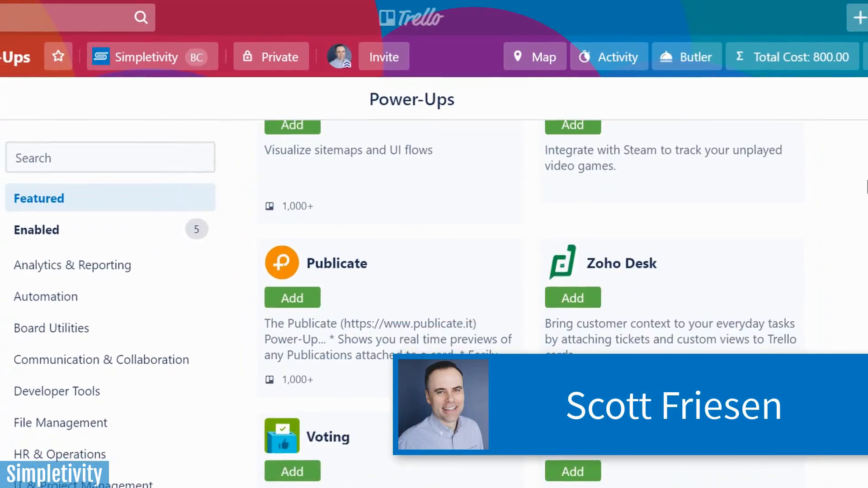
Browse the featured Power-Ups in the board's Power-Ups directory.
scroll(864, 184, "up", 8)
scroll(861, 181, "up", 6)
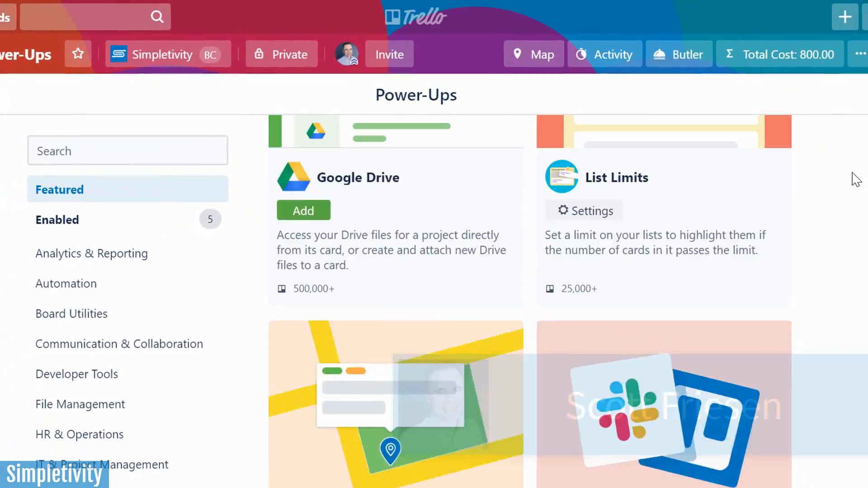
scroll(838, 172, "up", 4)
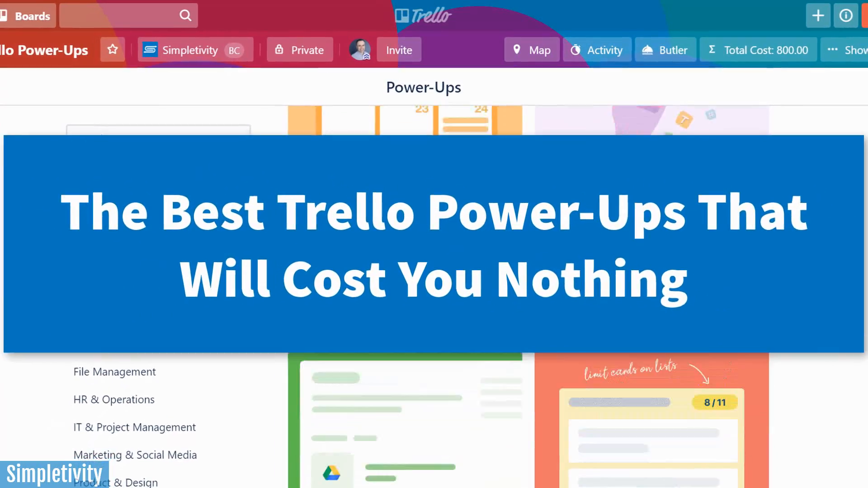
scroll(529, 298, "down", 4)
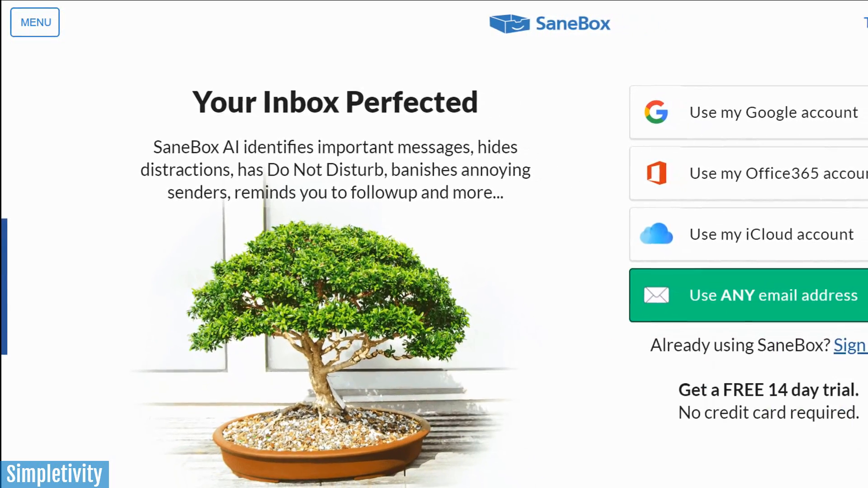
Look through the SaneBox home page sections explaining how connected email is sorted.
scroll(434, 245, "down", 10)
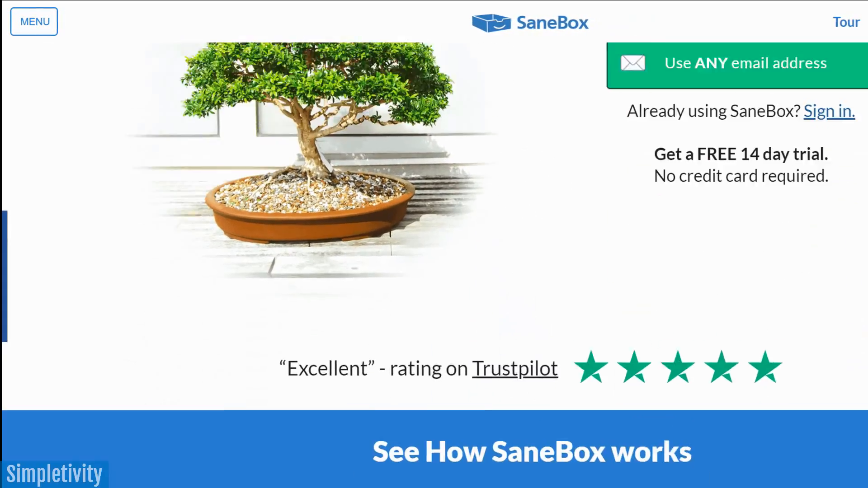
scroll(434, 244, "down", 10)
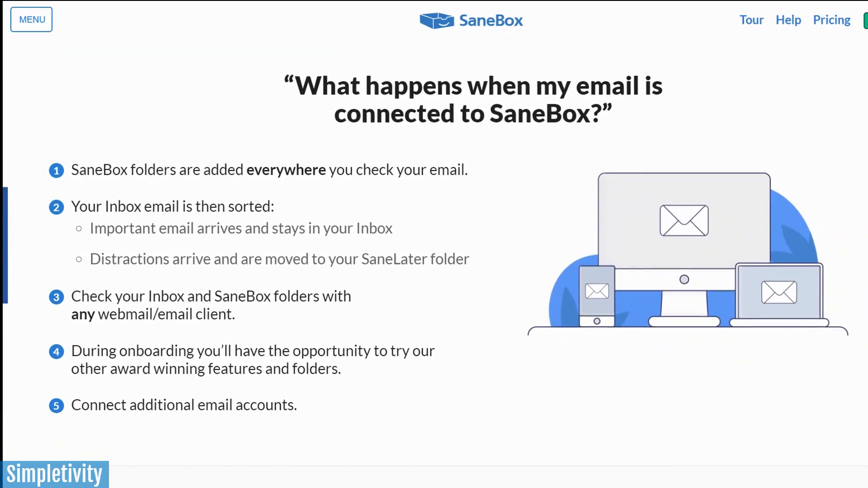
scroll(434, 244, "down", 8)
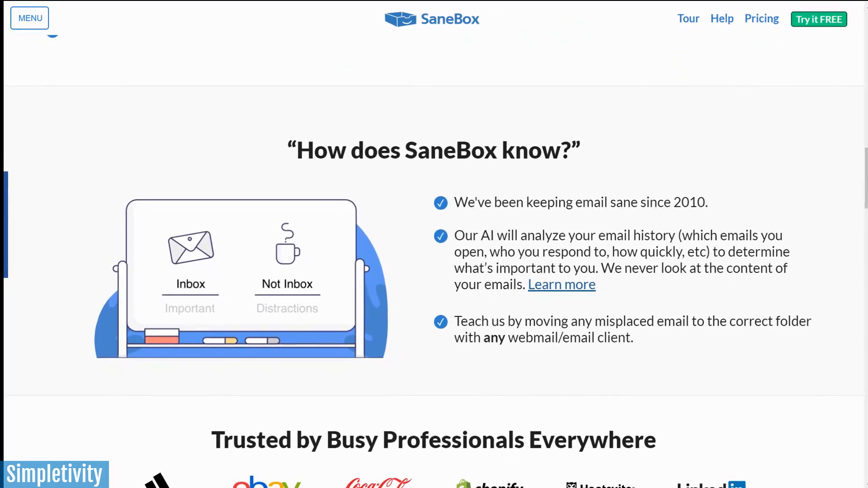
scroll(434, 245, "up", 10)
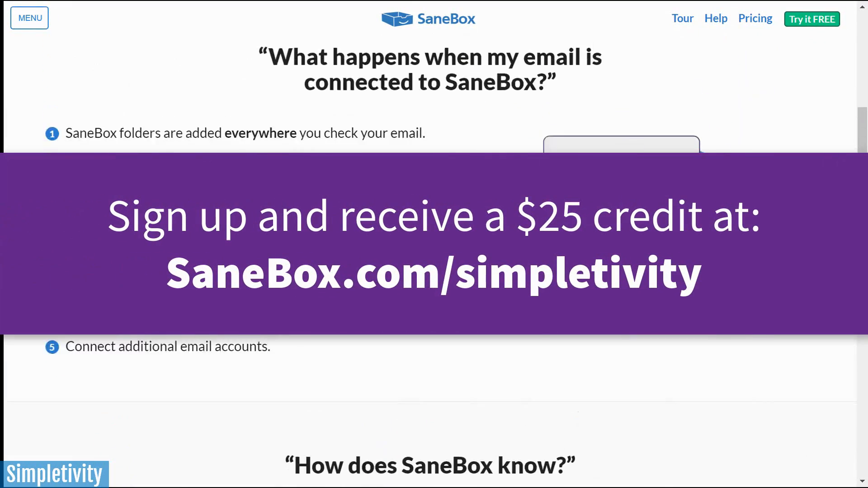
scroll(434, 244, "up", 15)
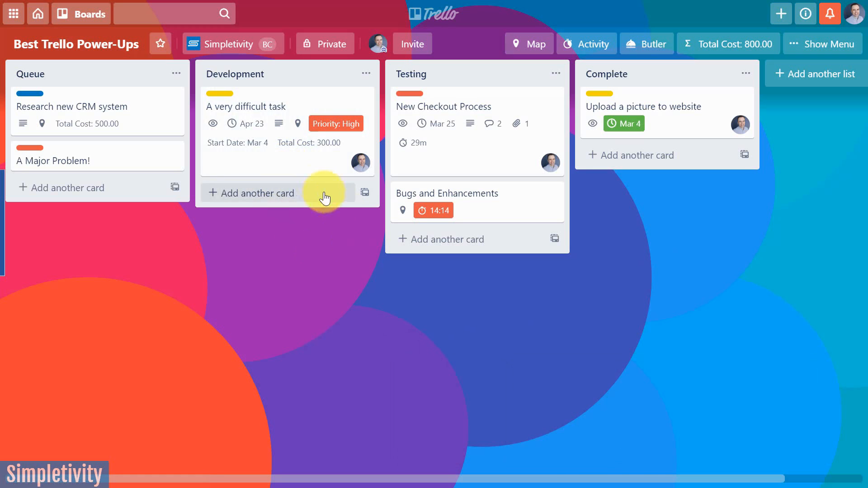
Open the card "A very difficult task" in Development and review its custom fields and the available labels.
left_click(281, 156)
scroll(367, 229, "down", 4)
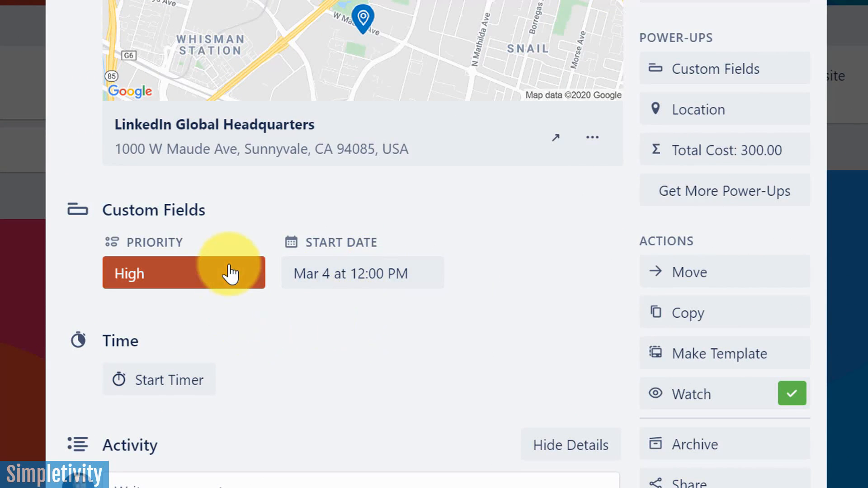
scroll(271, 267, "up", 5)
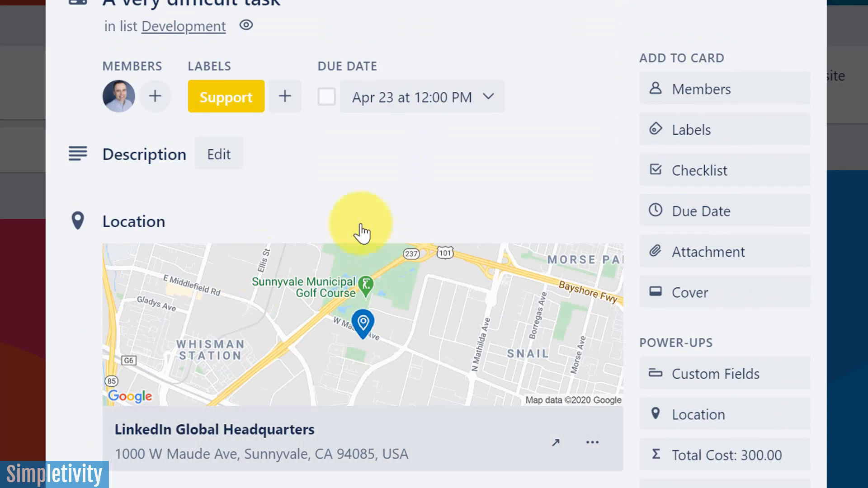
left_click(729, 140)
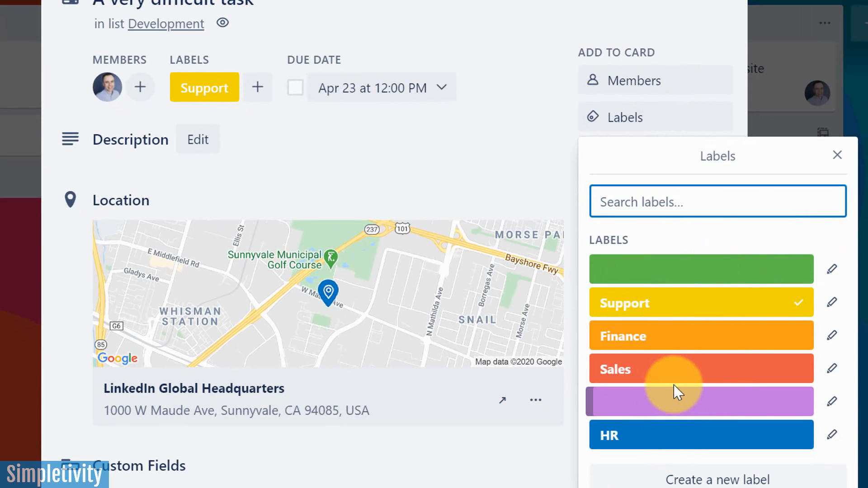
left_click(837, 156)
Try the Medium, Low and blank options in the card's Priority custom field.
scroll(429, 294, "down", 4)
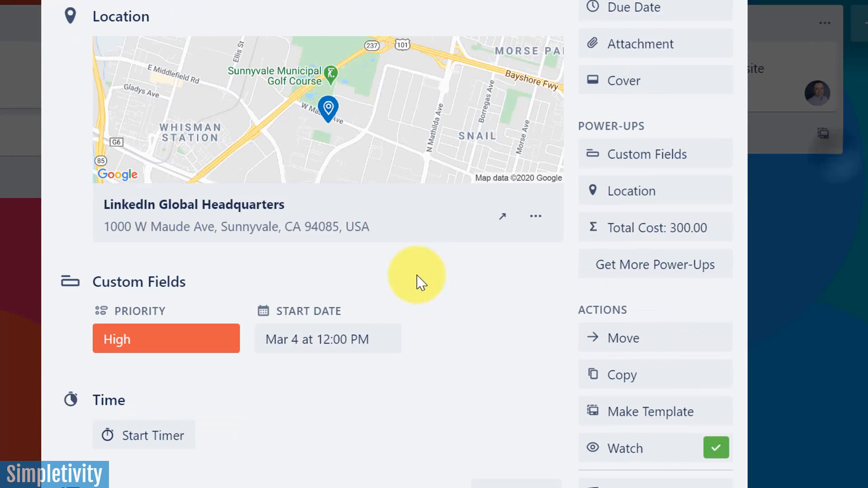
left_click(227, 337)
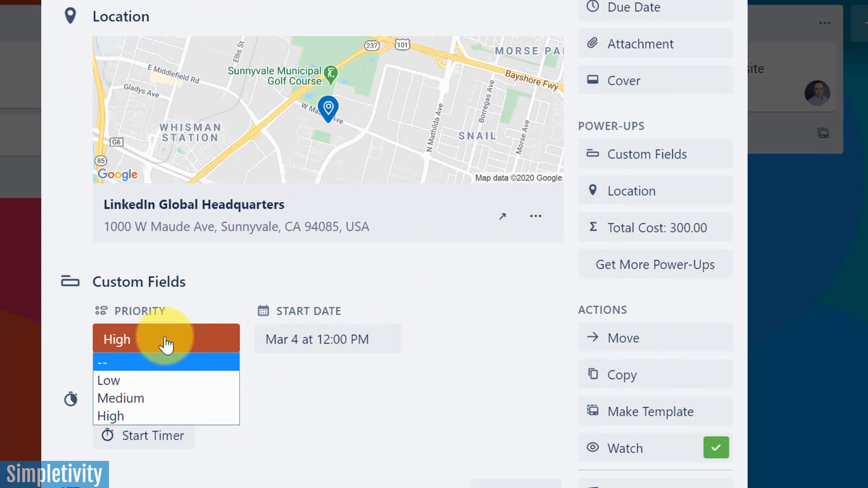
left_click(156, 399)
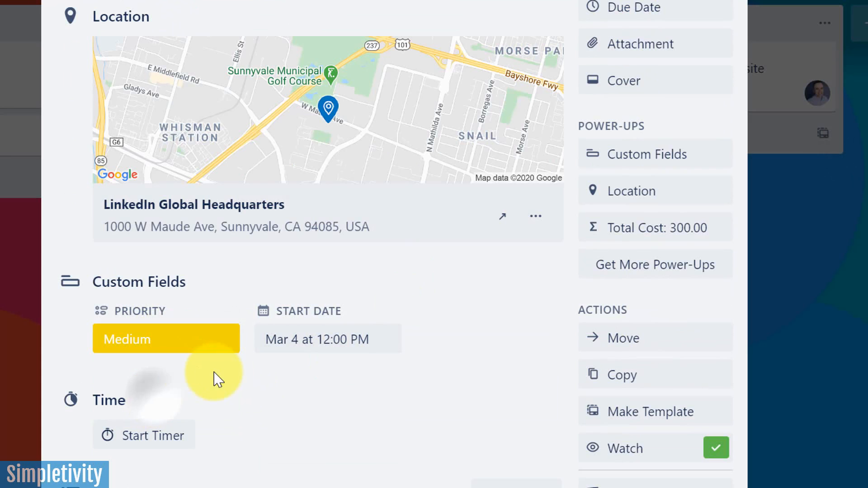
left_click(190, 346)
left_click(152, 381)
left_click(159, 351)
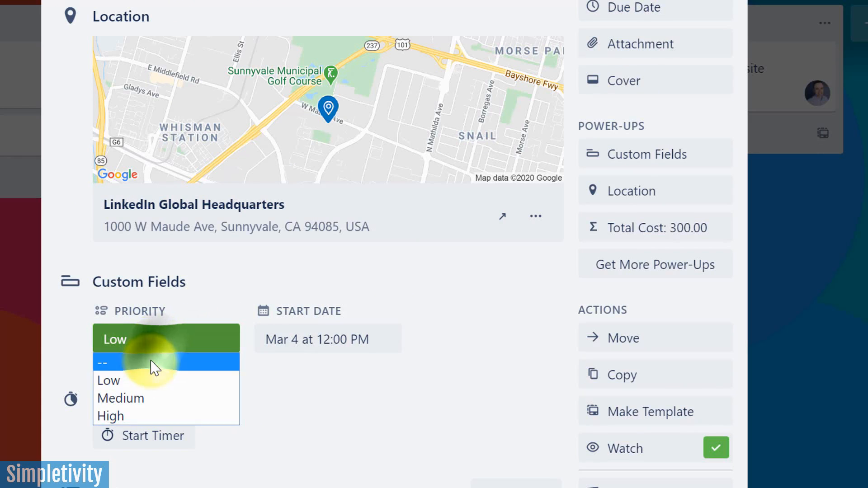
left_click(155, 363)
Set the Priority custom field of "A very difficult task" to Medium and close the card.
left_click(197, 347)
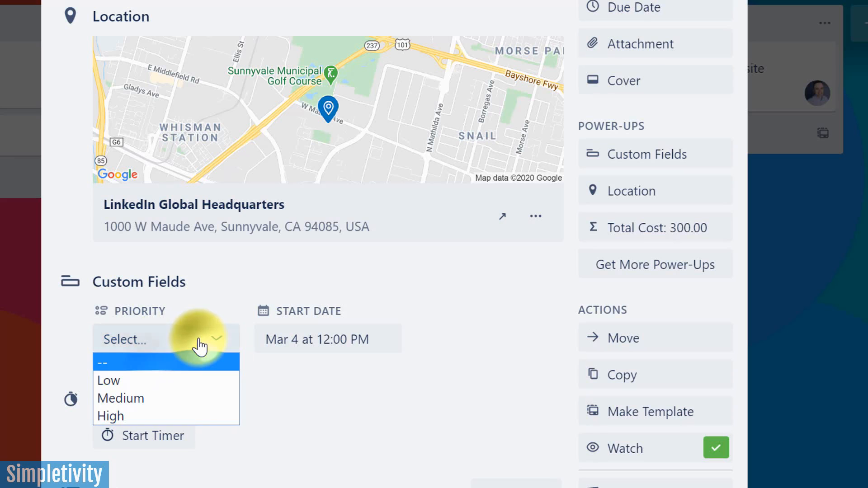
left_click(159, 399)
scroll(525, 129, "up", 4)
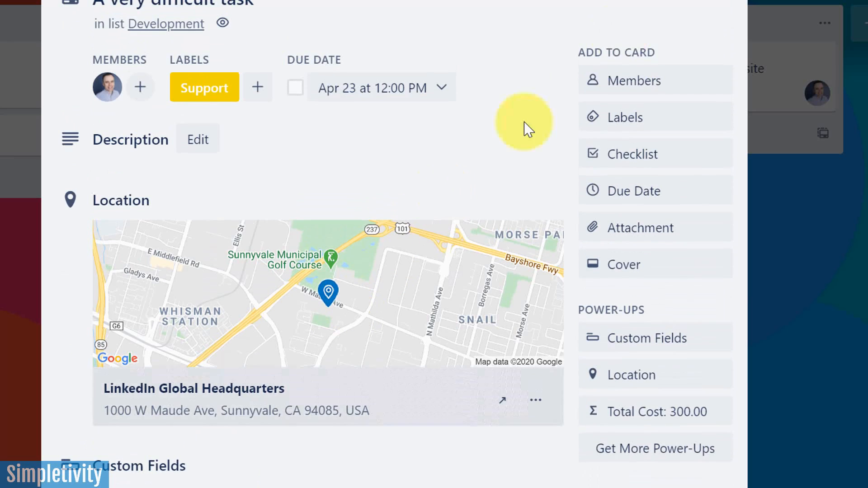
left_click(726, 5)
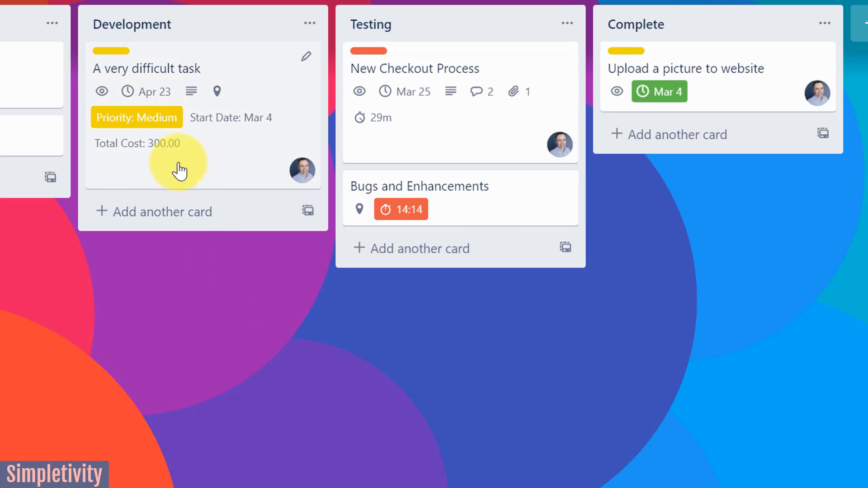
Reopen the card "A very difficult task" and review its due date and its Priority and Start Date custom fields.
left_click(235, 156)
scroll(244, 181, "down", 5)
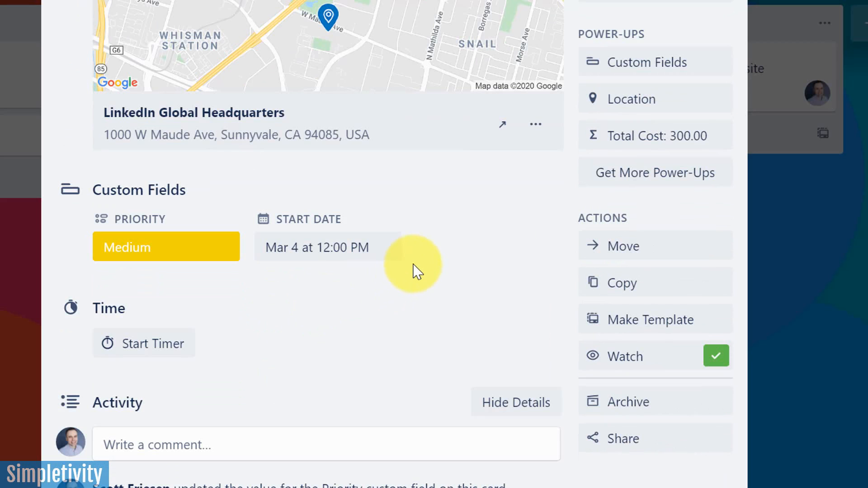
scroll(414, 266, "up", 5)
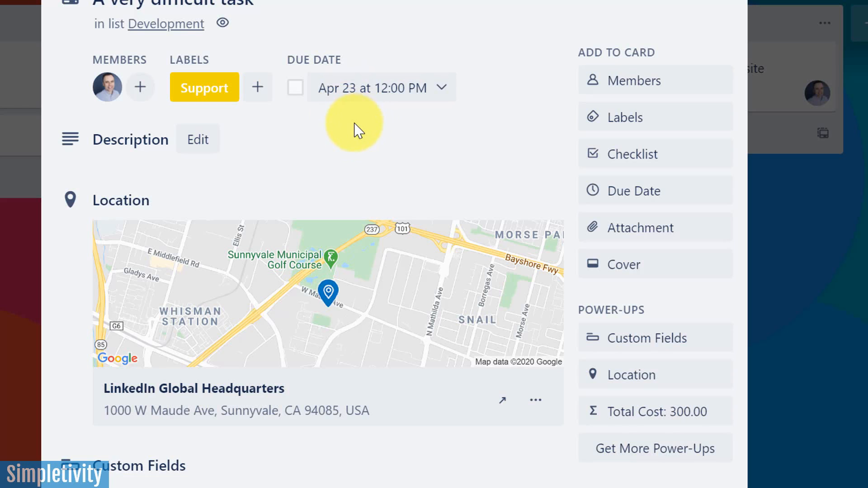
scroll(357, 131, "down", 5)
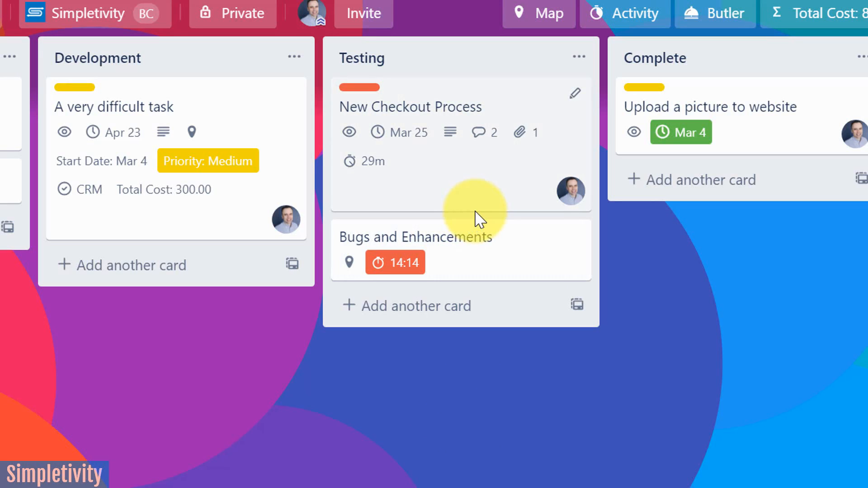
Set a list limit of 3 maximum cards on the Testing list and save it.
left_click(582, 62)
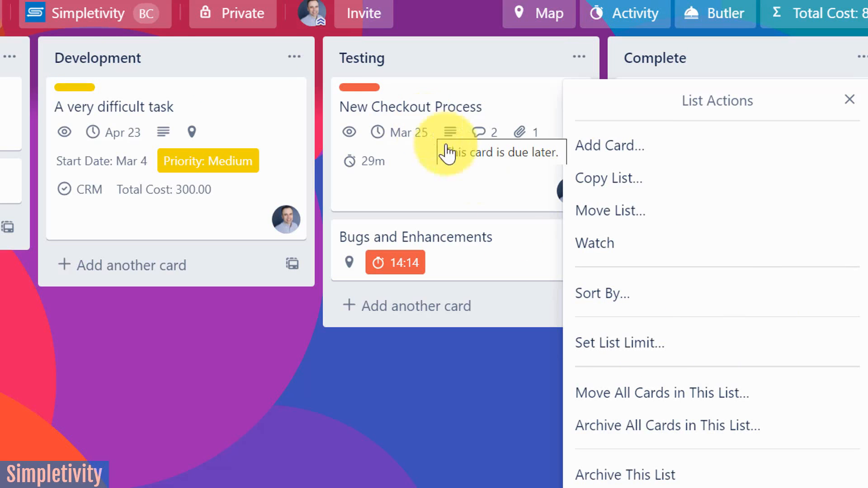
left_click(664, 348)
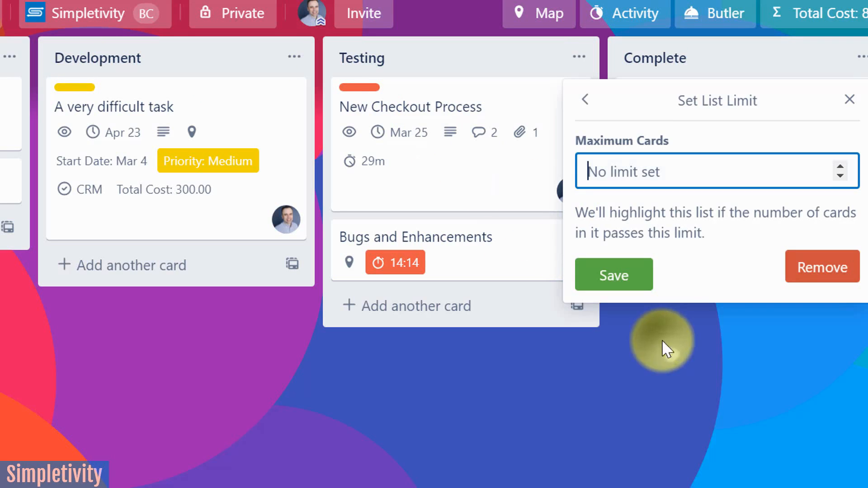
left_click(839, 169)
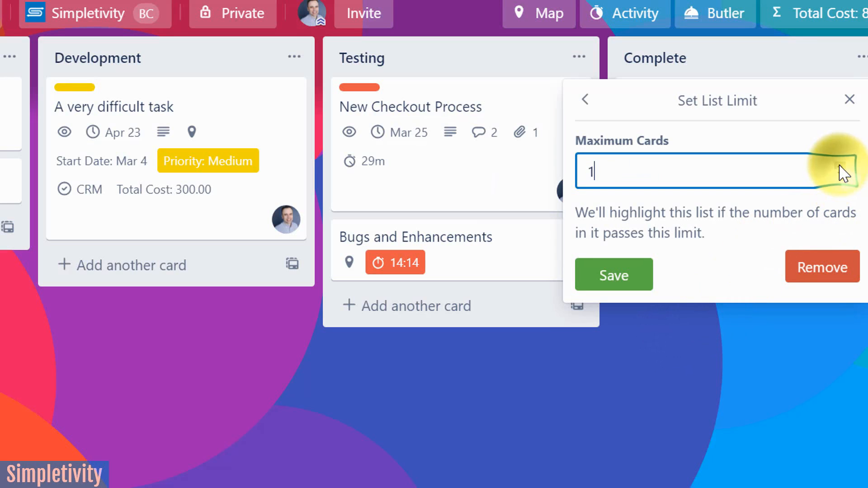
left_click(840, 170)
left_click(840, 170)
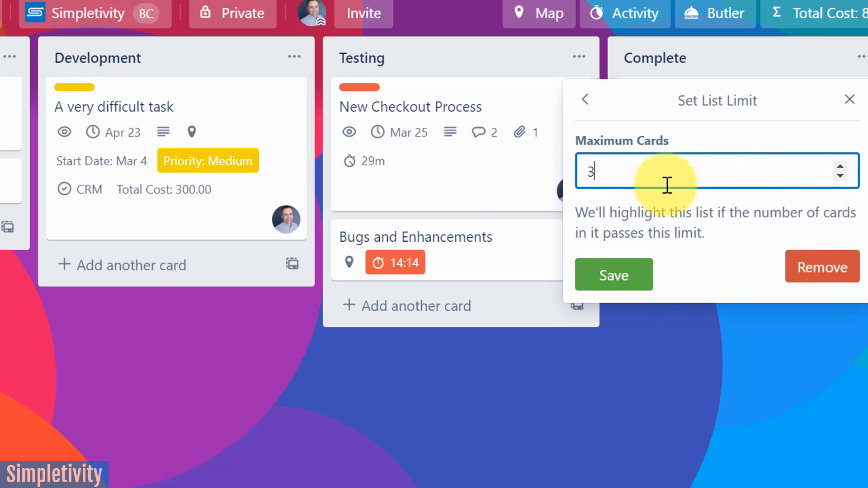
left_click(615, 275)
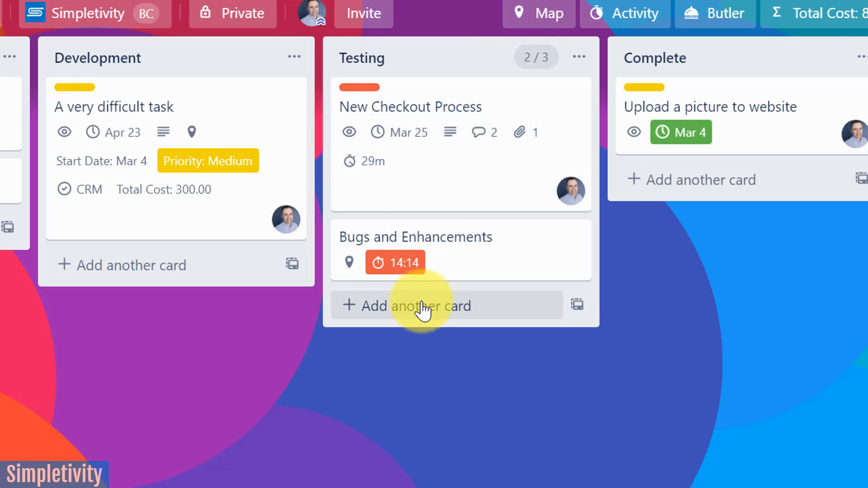
Add a card titled "New Card" to the end of the Testing list.
left_click(423, 305)
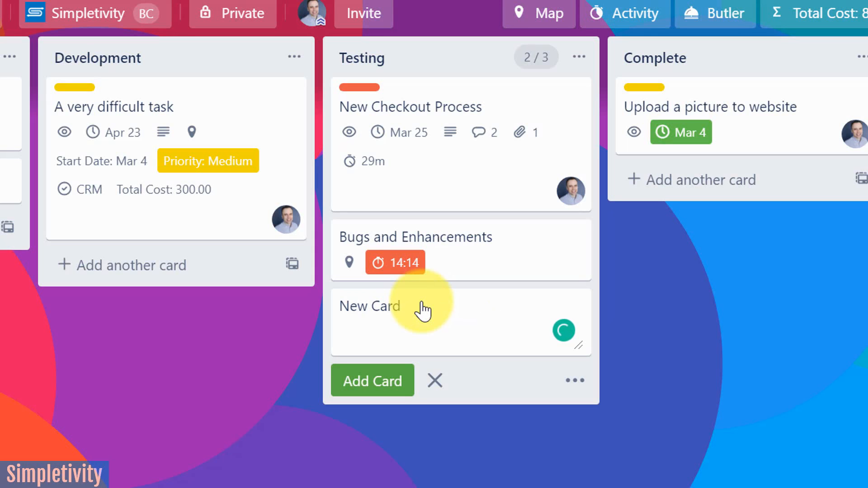
key("Return")
left_click(765, 329)
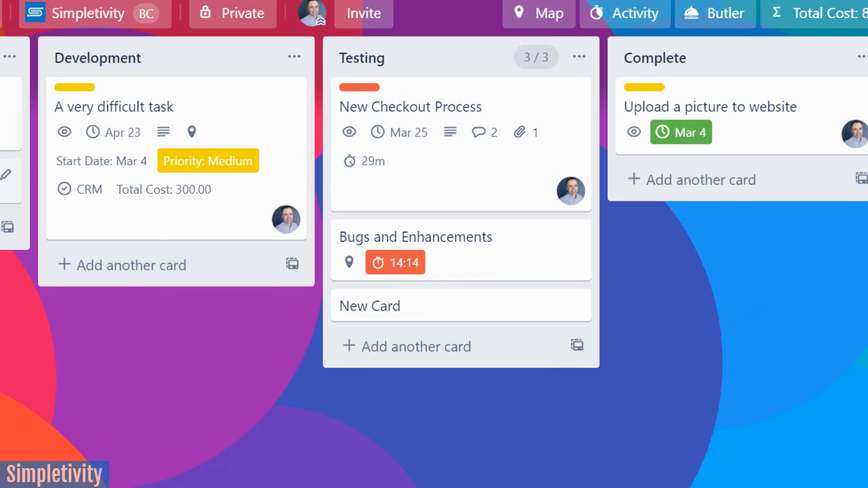
Move the card "A Major Problem!" from Queue to the end of Testing, and "New Card" from Testing to Complete.
left_click_drag(11, 181, 460, 359)
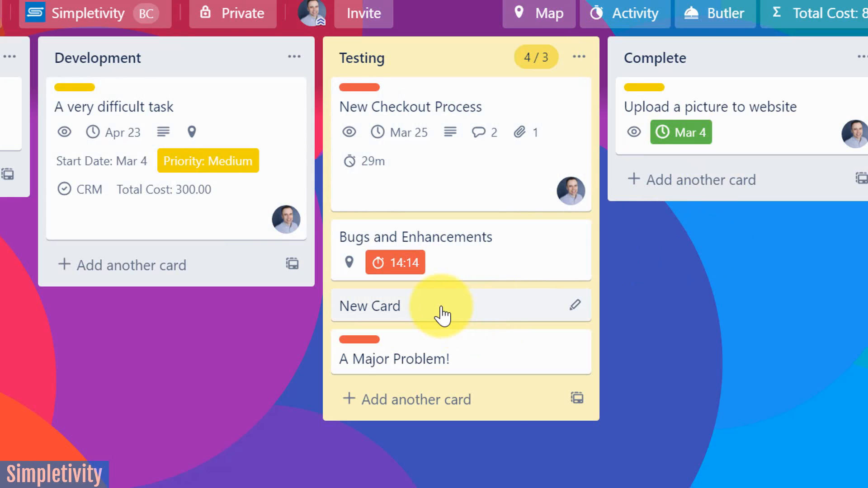
left_click_drag(442, 312, 734, 178)
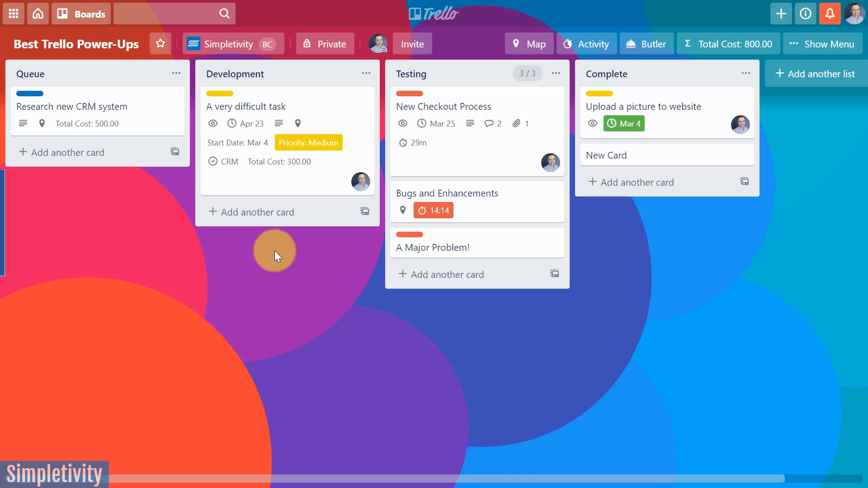
Set the Total Cost of the "Research new CRM system" card in Queue to 900.
left_click(139, 119)
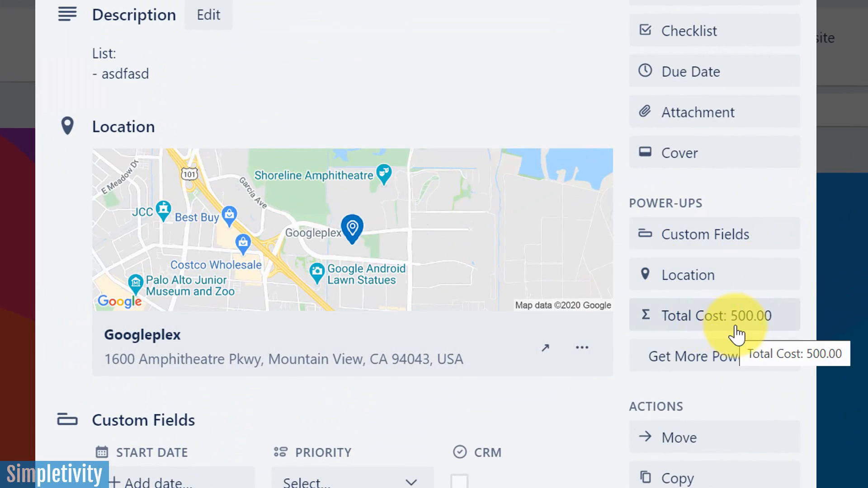
left_click(714, 322)
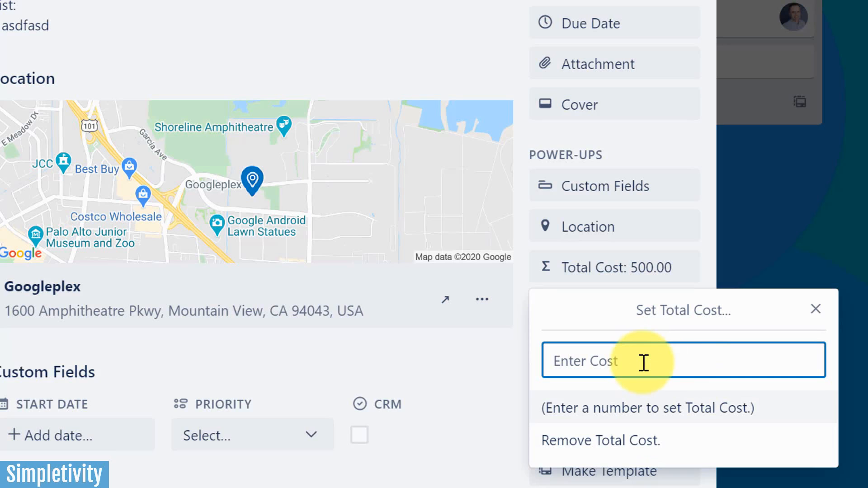
type("900")
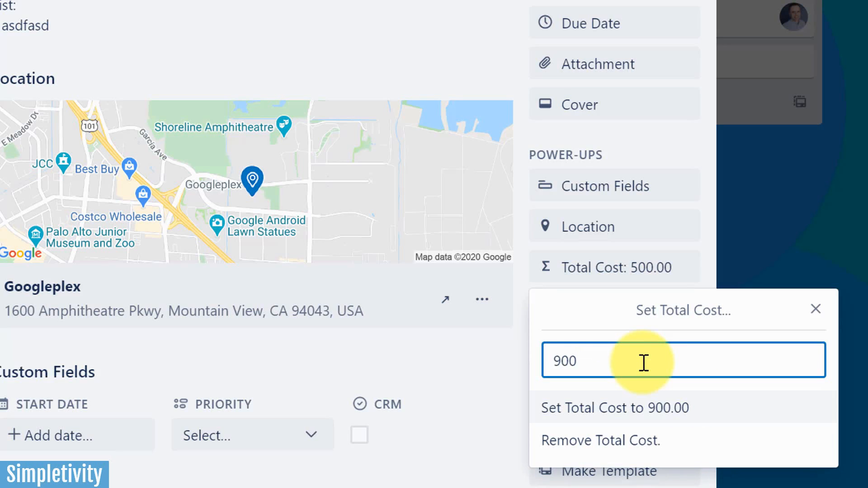
key("Return")
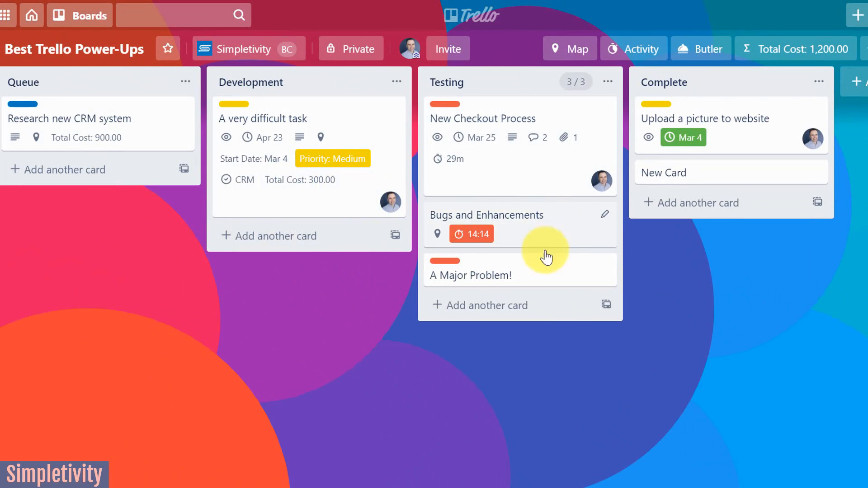
Set the Total Cost of the "A Major Problem!" card in Testing to 250 and close the card.
left_click(534, 270)
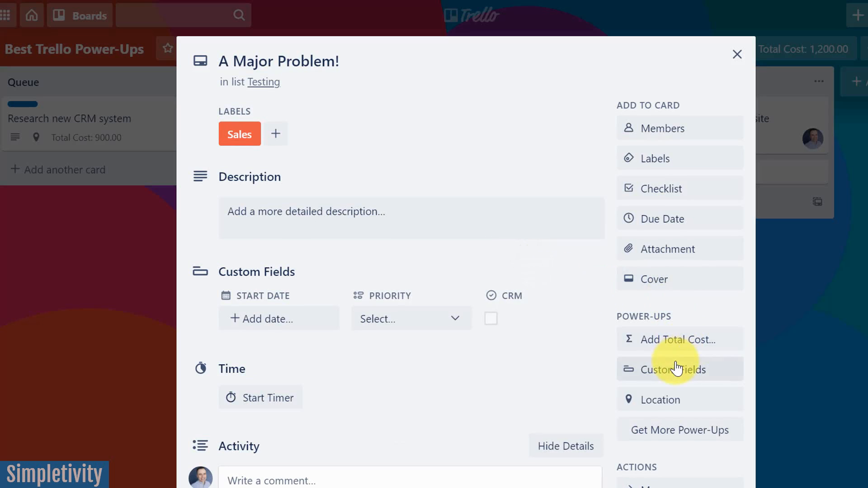
left_click(687, 348)
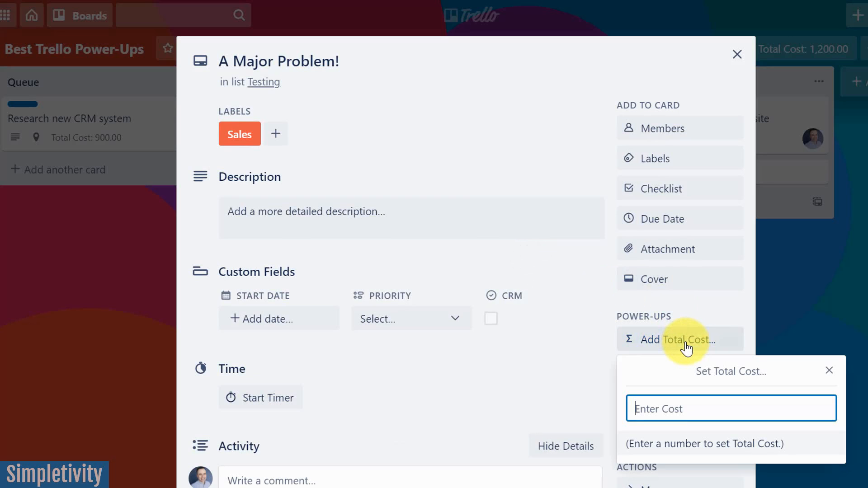
type("250")
key("Return")
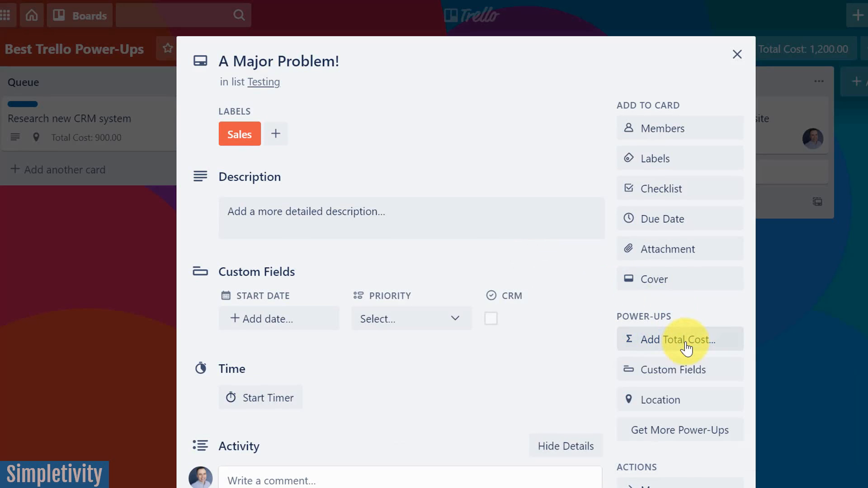
left_click(737, 57)
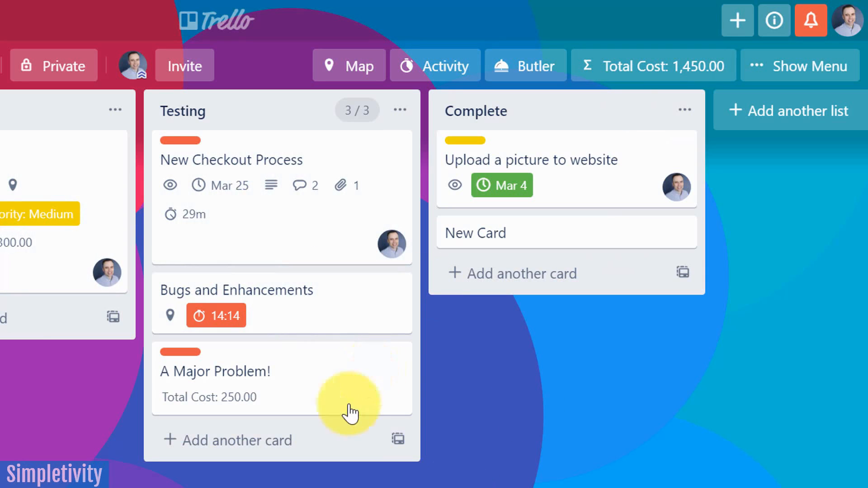
Review the board's Cost Summary by card and by column, then close the summary.
left_click(660, 73)
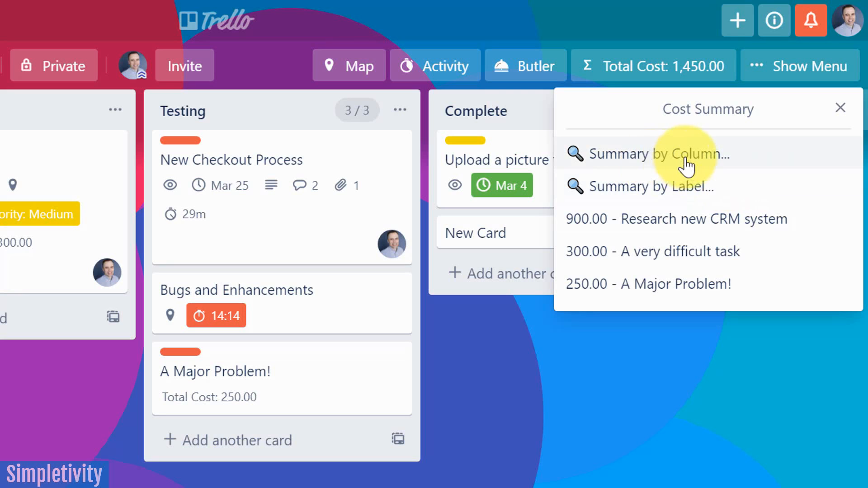
left_click(643, 159)
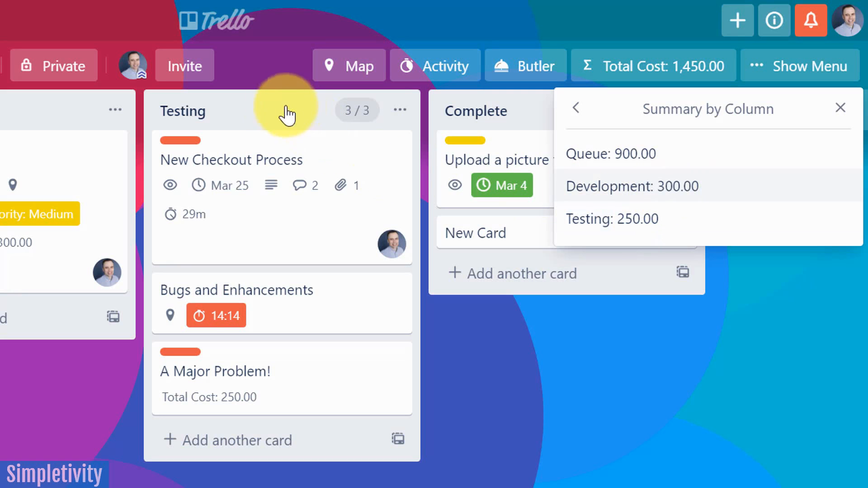
left_click(577, 108)
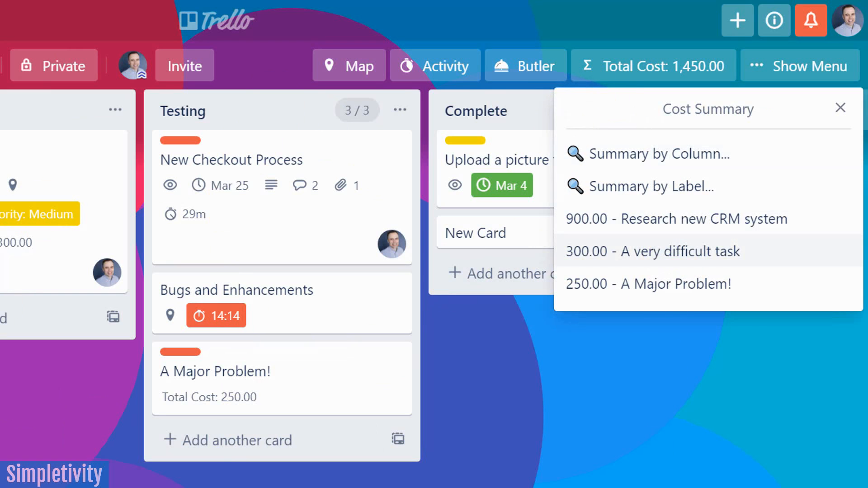
key("Escape")
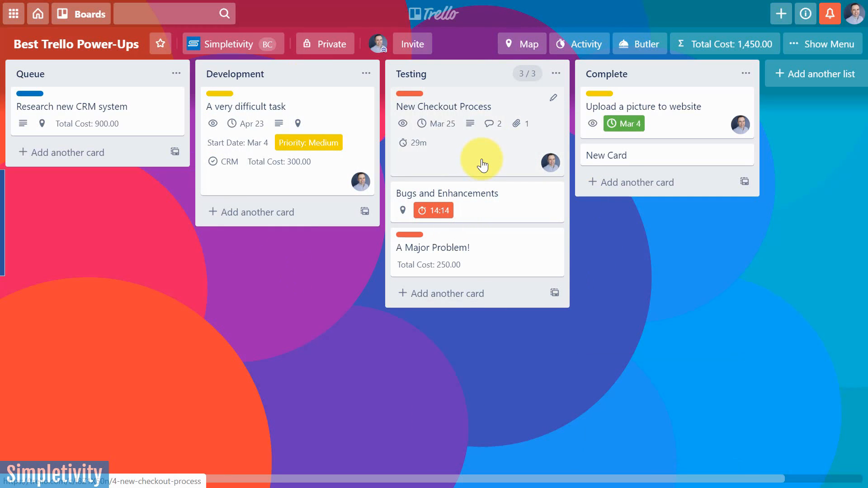
View the board's cards on the map, then return to the lists.
left_click(523, 44)
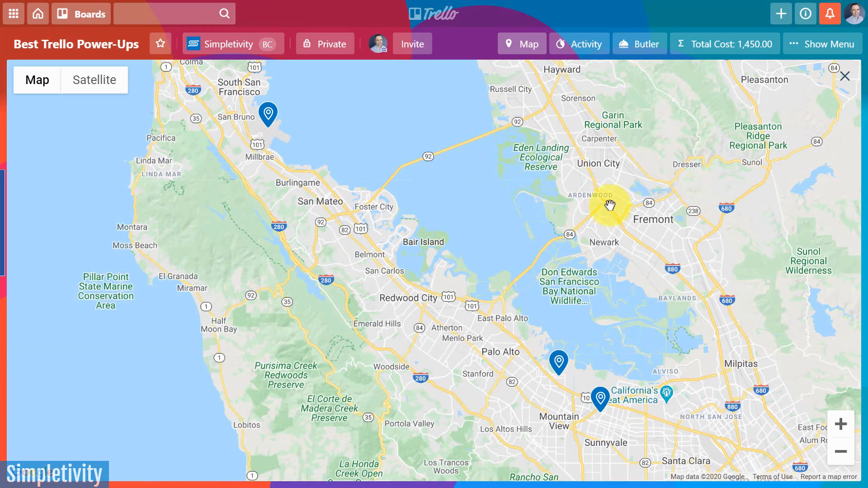
left_click(843, 76)
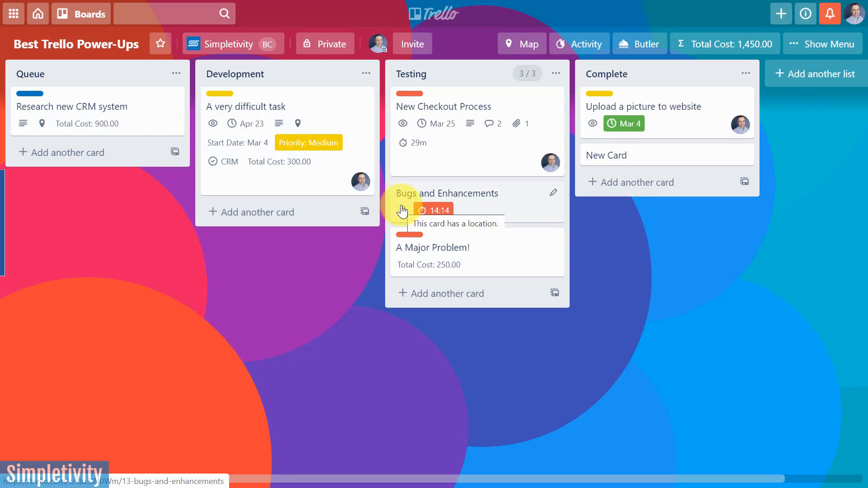
Change the location of the "Research new CRM system" card in Queue to Facebook, Hacker Way, Menlo Park, CA, USA.
left_click(141, 107)
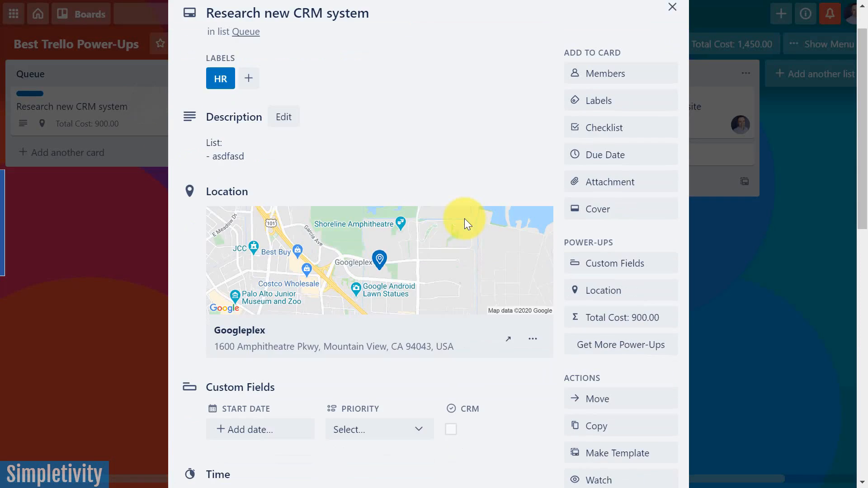
scroll(465, 218, "down", 1)
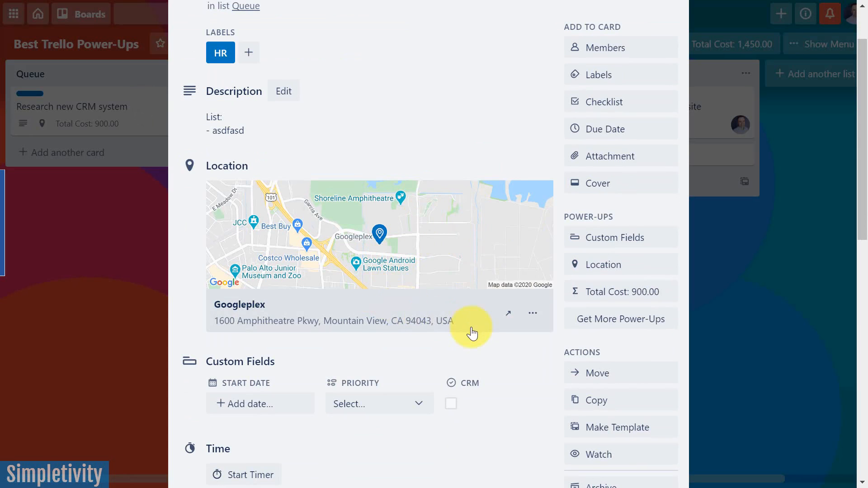
left_click(606, 270)
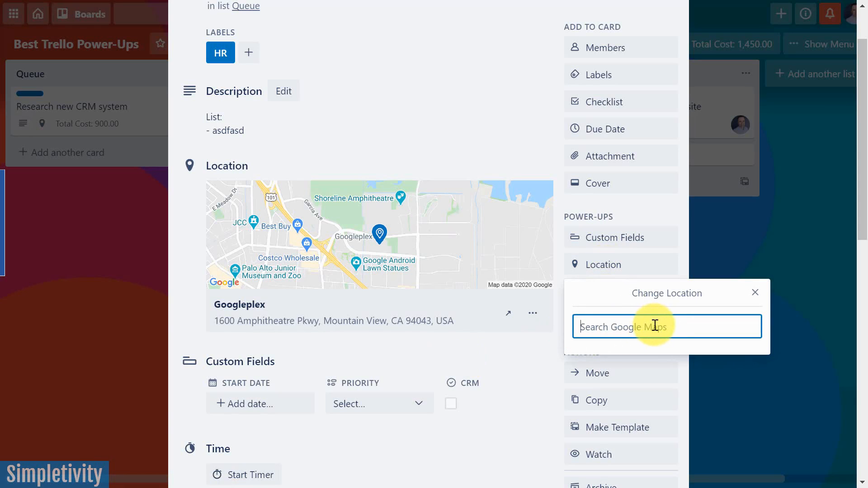
type("facebook")
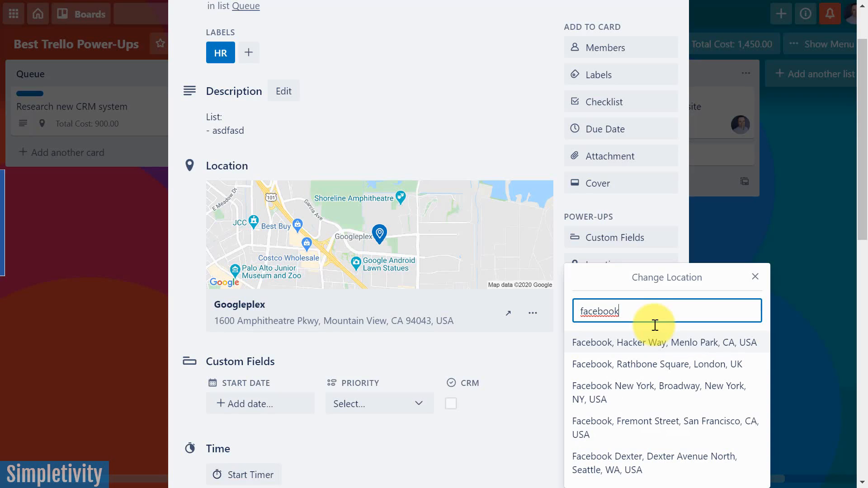
left_click(627, 347)
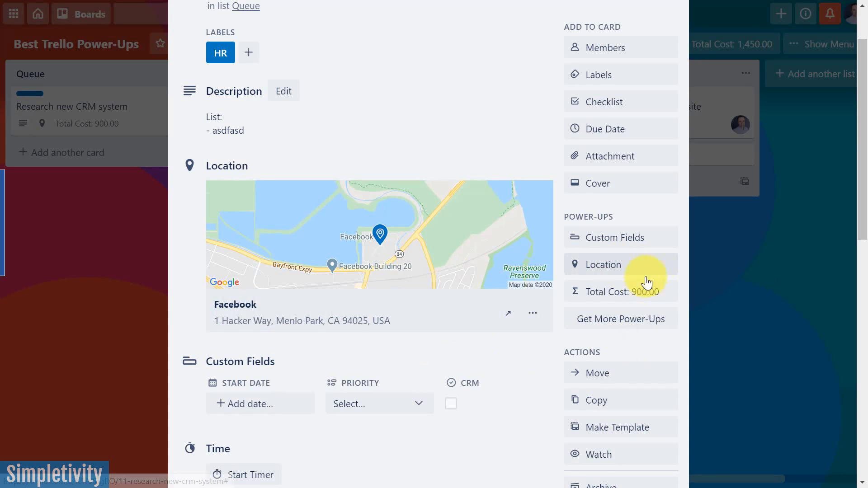
View the card's Facebook location on the full-size map, then close the map and the card.
left_click(417, 229)
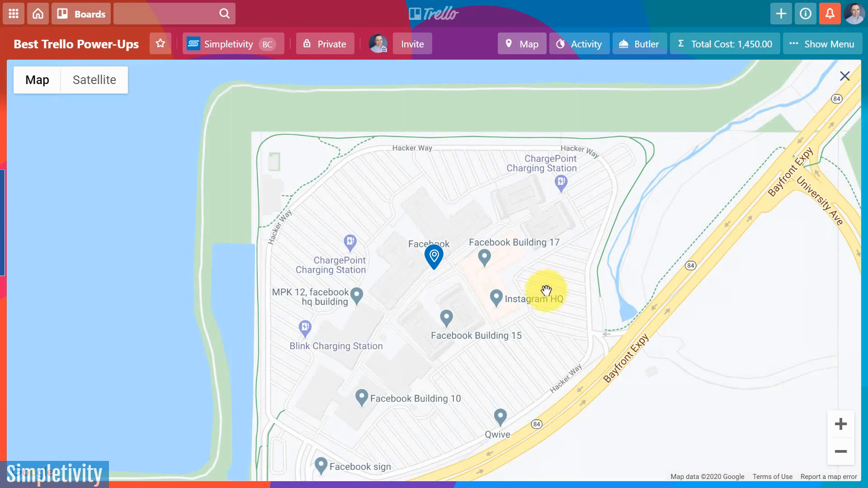
left_click(847, 83)
left_click(671, 49)
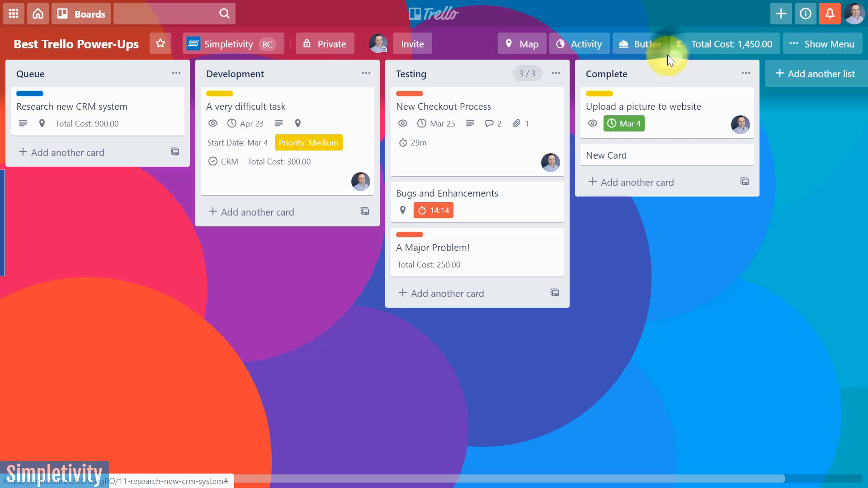
On the board map, preview the "Bugs and Enhancements" and "Research new CRM system" pins, and inspect the latter's card details.
left_click(521, 50)
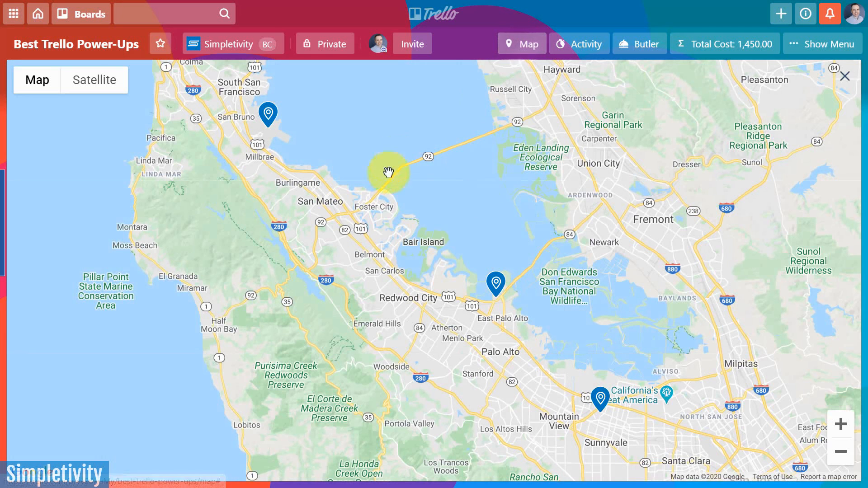
left_click(267, 113)
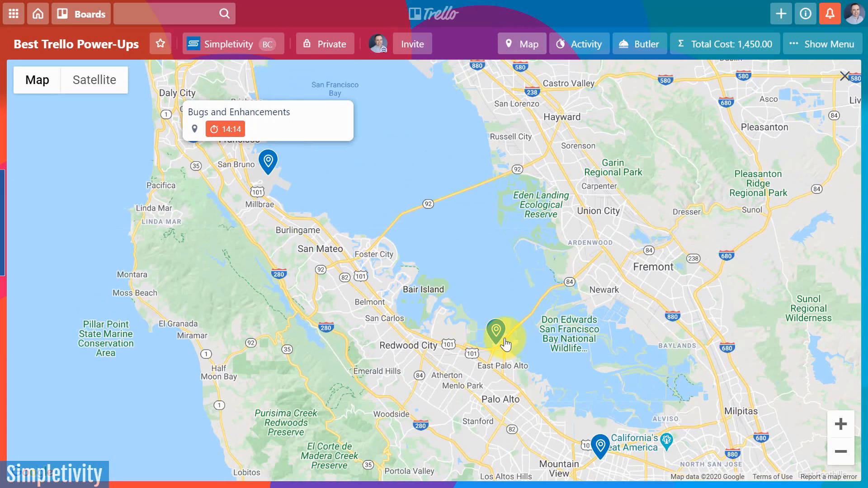
left_click(496, 330)
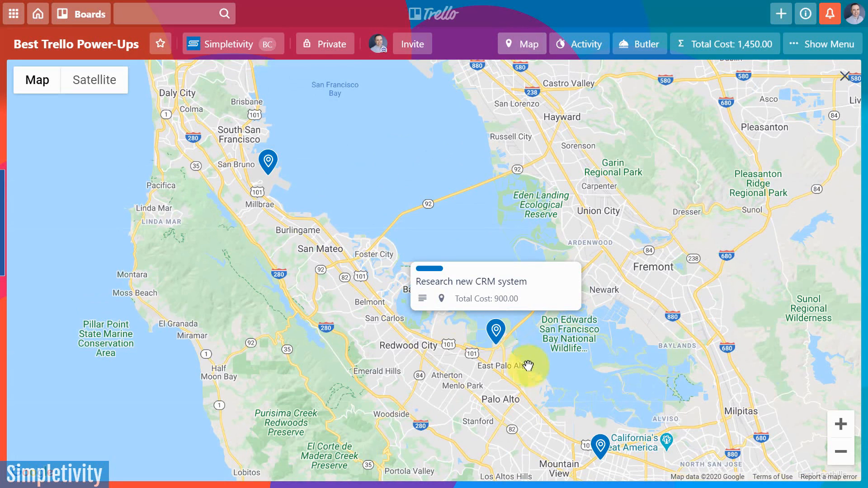
left_click(539, 284)
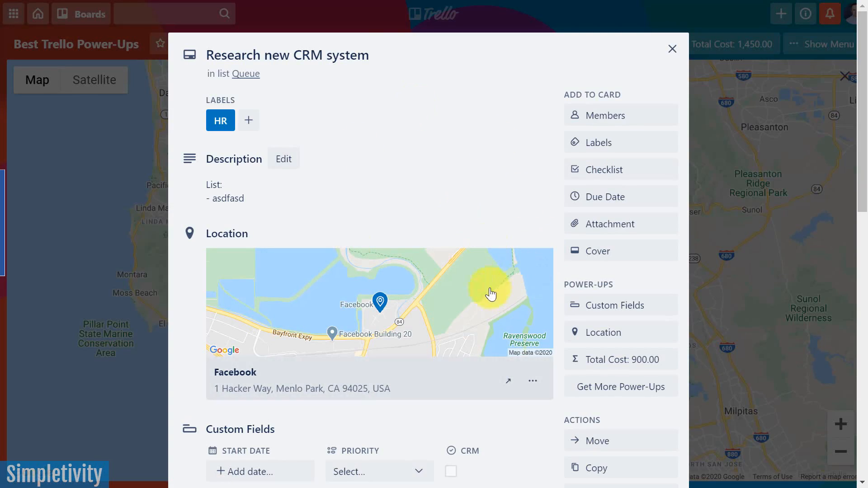
left_click(671, 51)
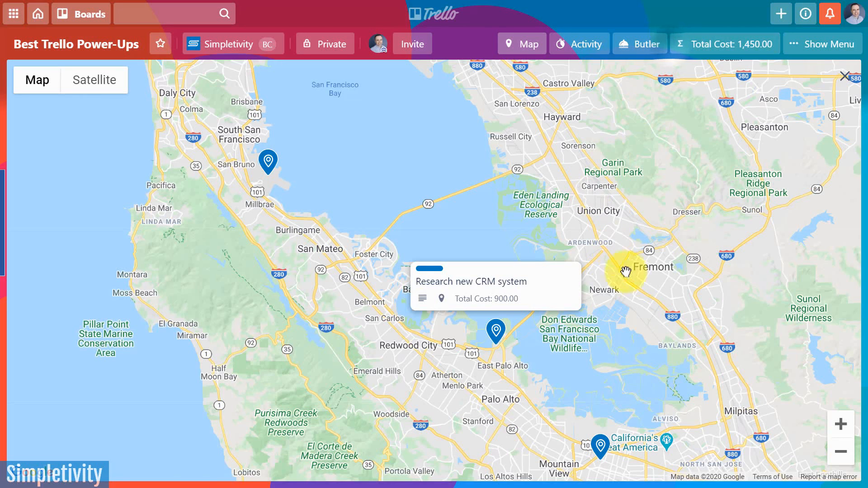
Preview the "A very difficult task" pin near Mountain View, inspect its card details, and close the map.
left_click(574, 401)
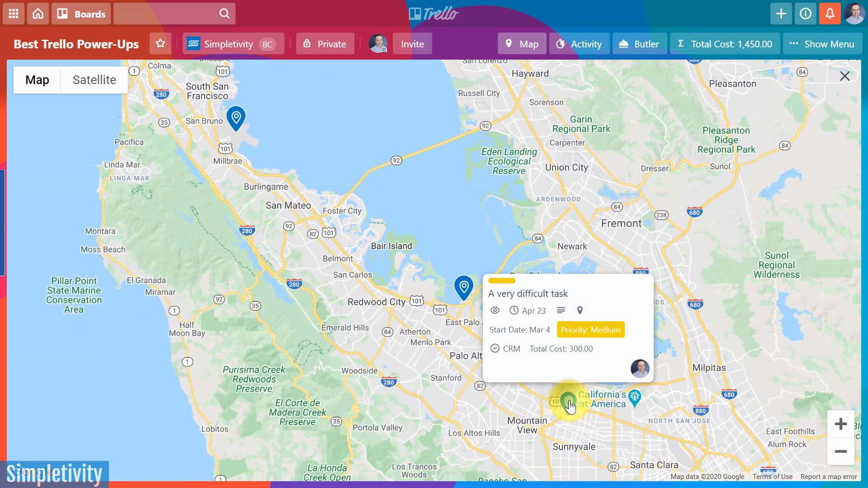
left_click(606, 297)
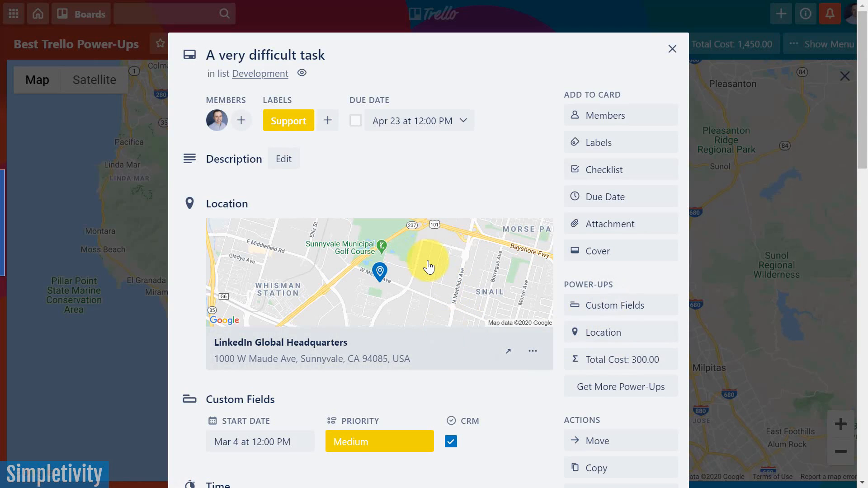
left_click(673, 48)
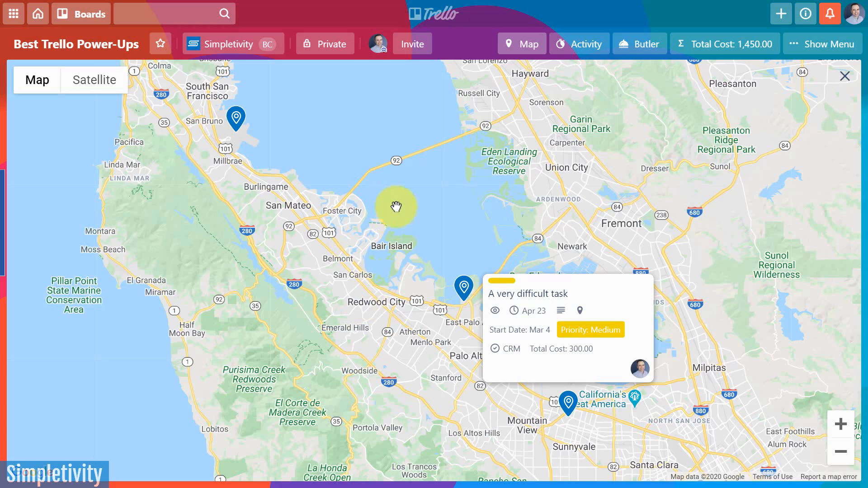
left_click(331, 219)
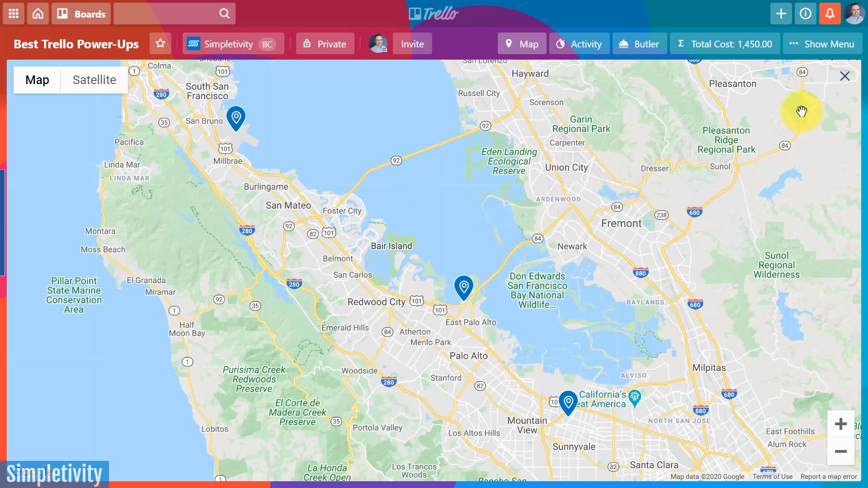
left_click(844, 76)
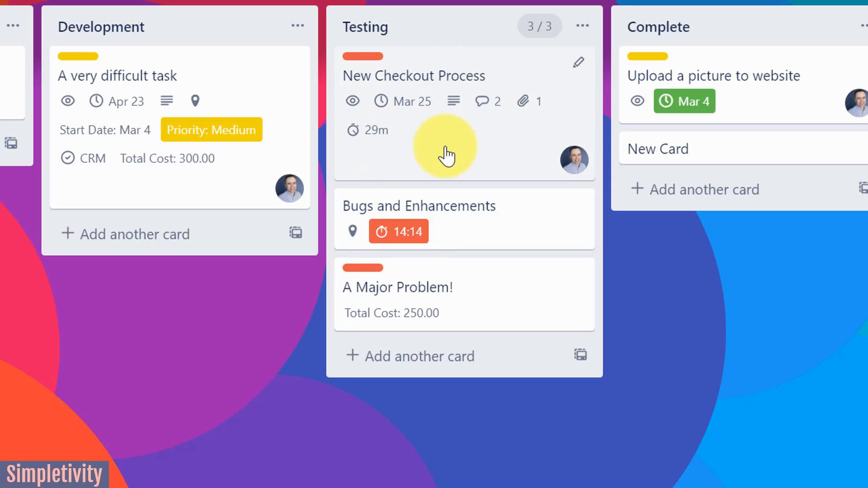
Stop the running timer on the "Bugs and Enhancements" card in Testing.
left_click(460, 240)
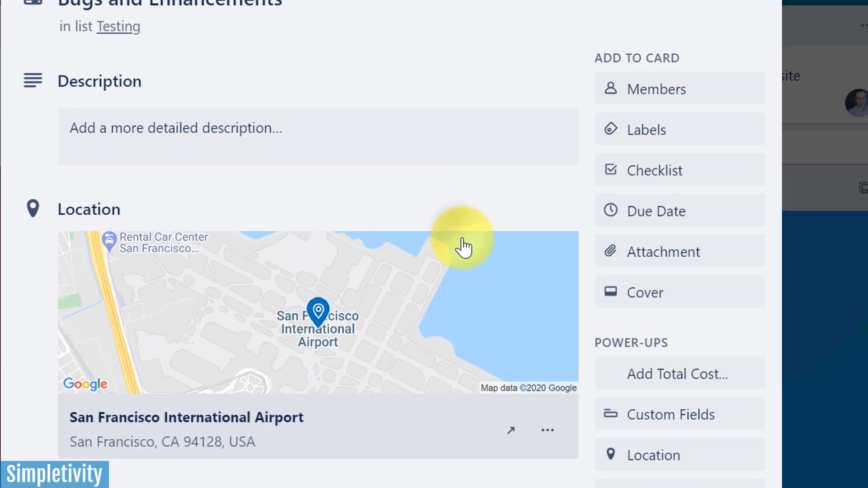
scroll(461, 245, "down", 7)
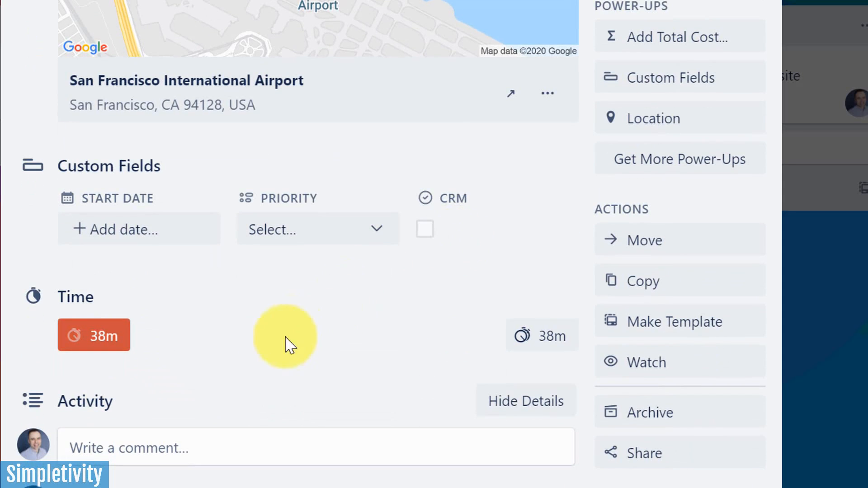
left_click(94, 344)
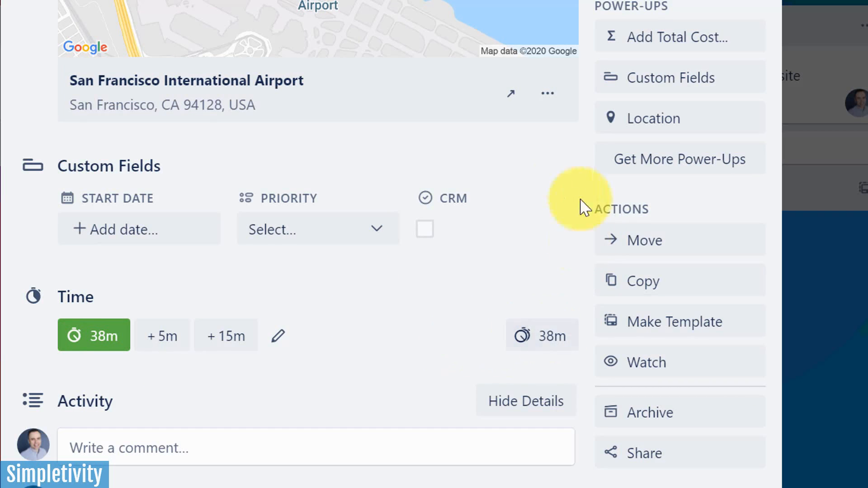
Review the Team Activity breakdown of time tracked on the card, then close it.
left_click(538, 344)
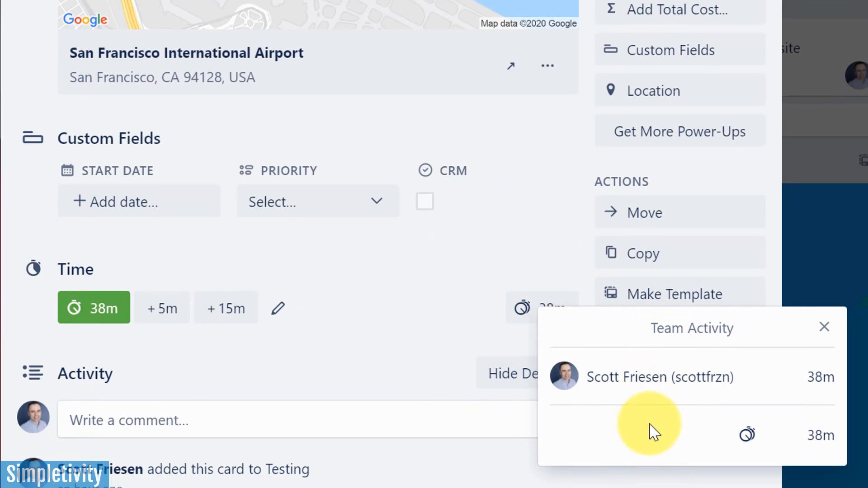
left_click(826, 328)
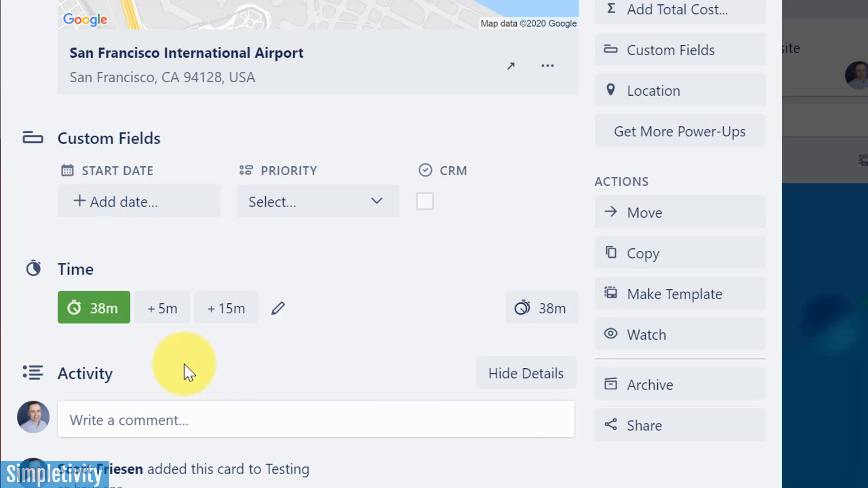
Restart the "Bugs and Enhancements" card's timer and stop it again.
left_click(97, 315)
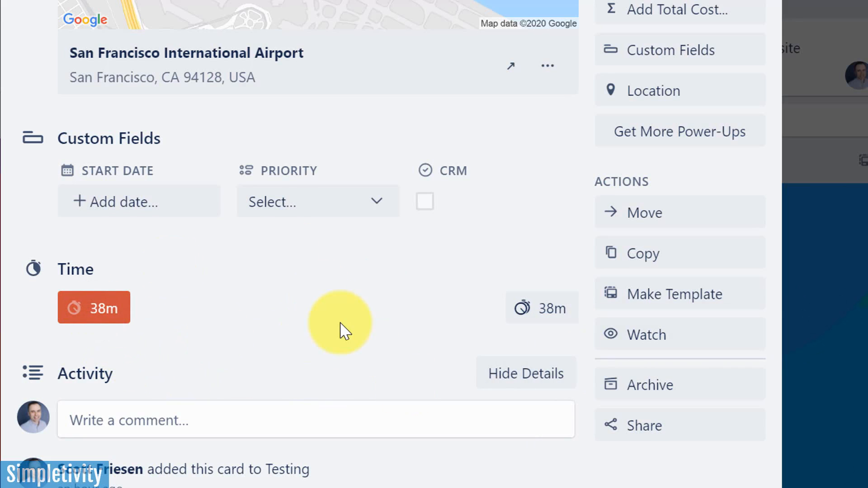
left_click(86, 319)
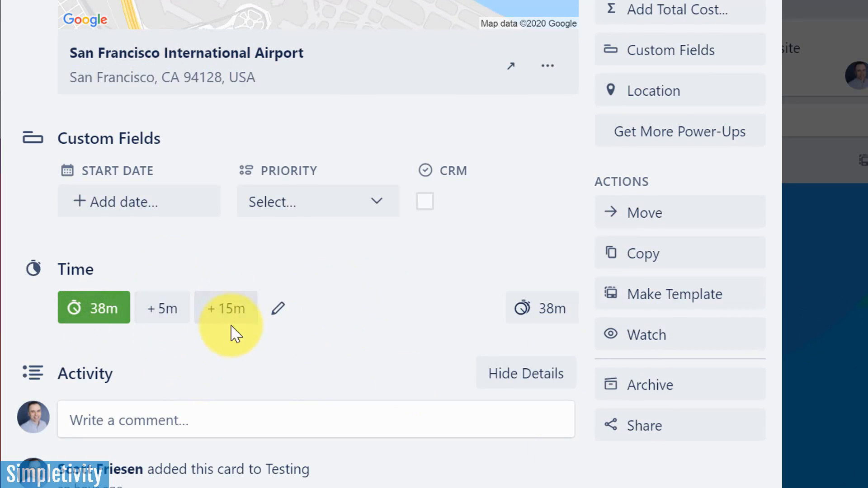
scroll(410, 341, "up", 5)
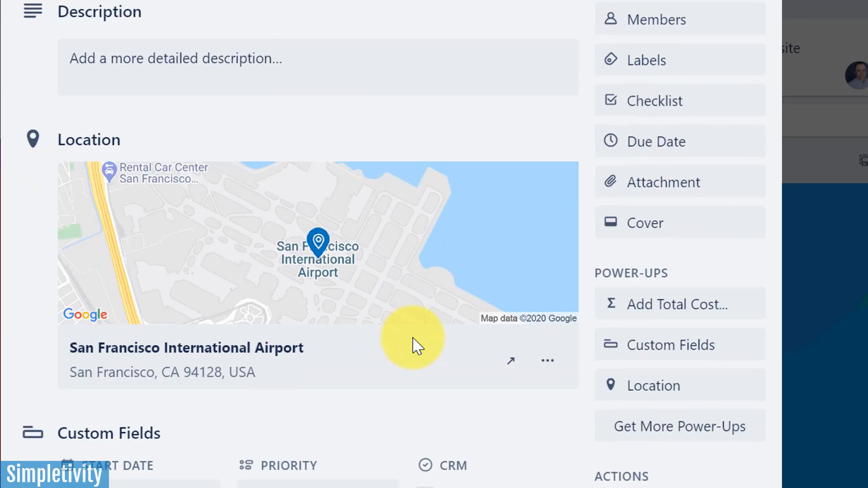
Add 5 minutes to the "Bugs and Enhancements" card's tracked time, then view its manual total time editor and dismiss it.
scroll(409, 342, "down", 5)
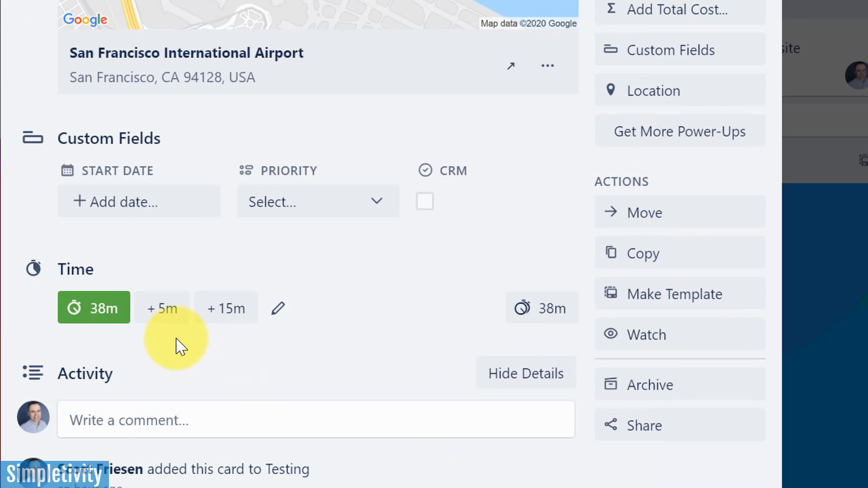
left_click(165, 316)
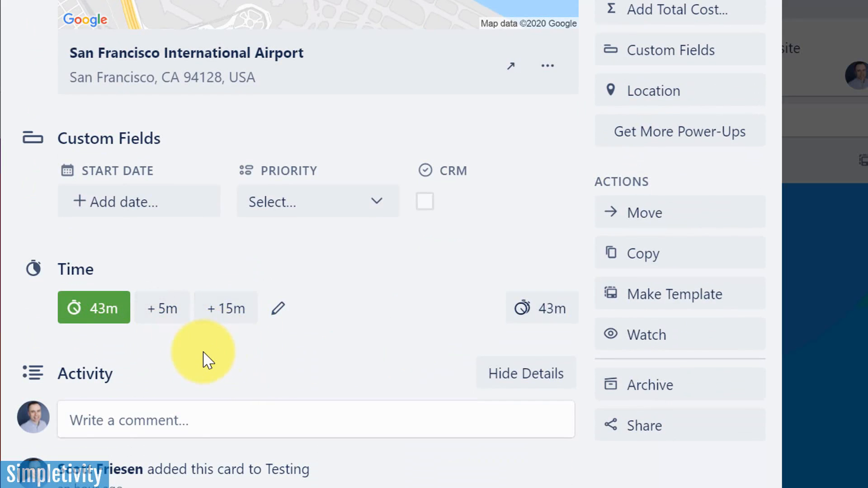
left_click(279, 311)
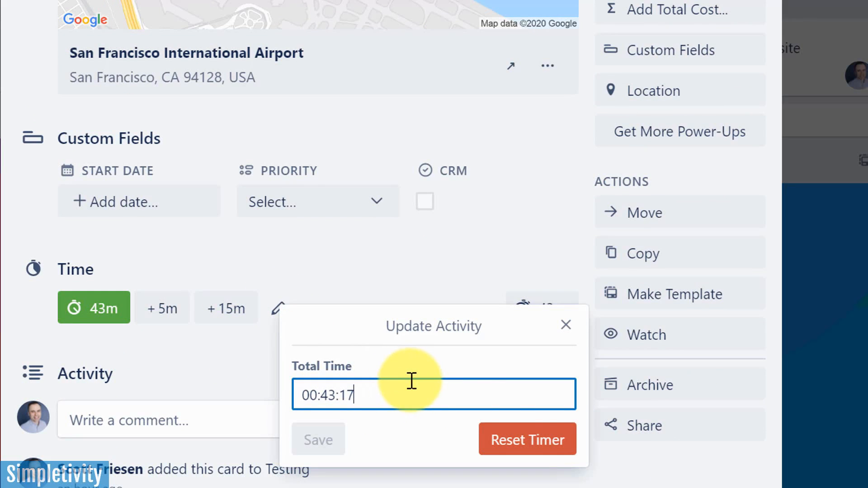
left_click(569, 326)
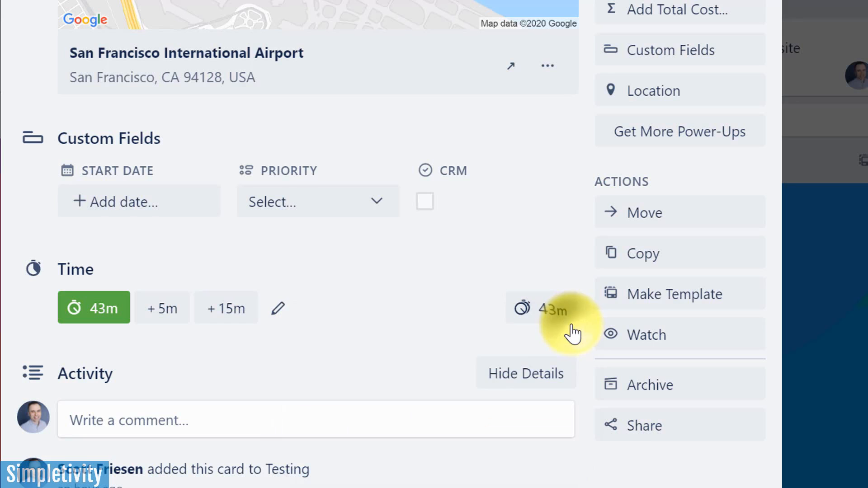
Look over the card's Location, Custom Fields and Time sections, then close the card to return to the board.
scroll(405, 324, "up", 4)
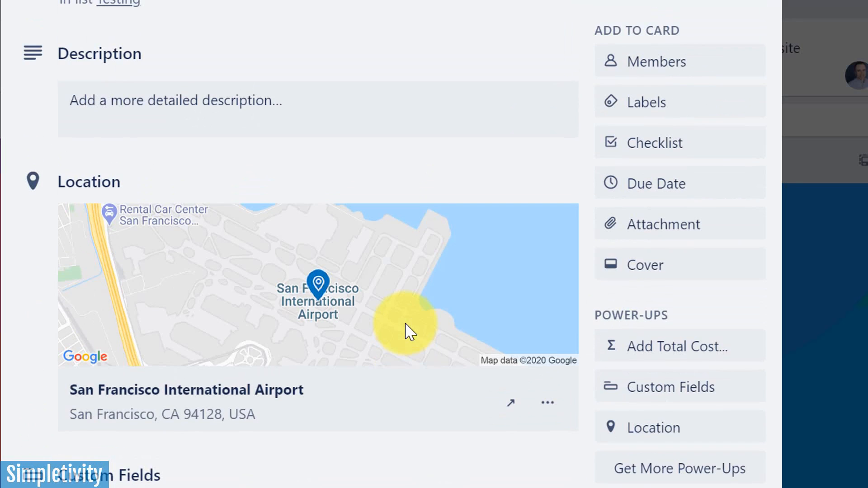
scroll(405, 324, "down", 4)
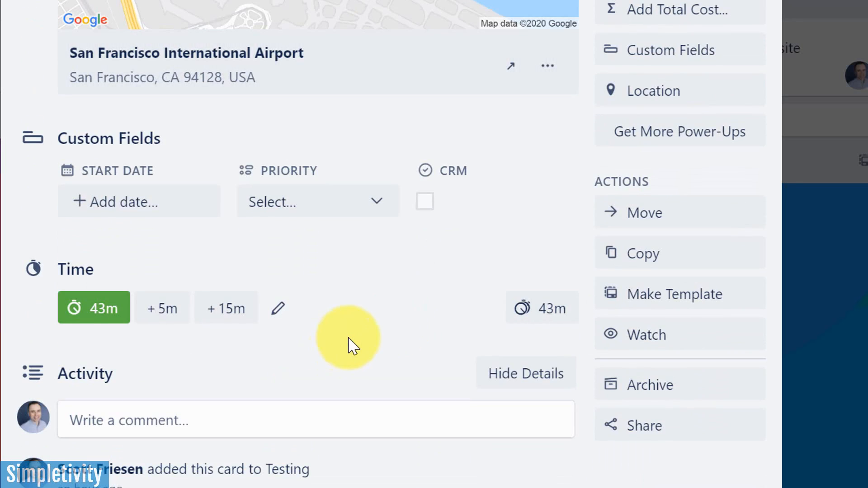
scroll(349, 338, "up", 4)
left_click(761, 1)
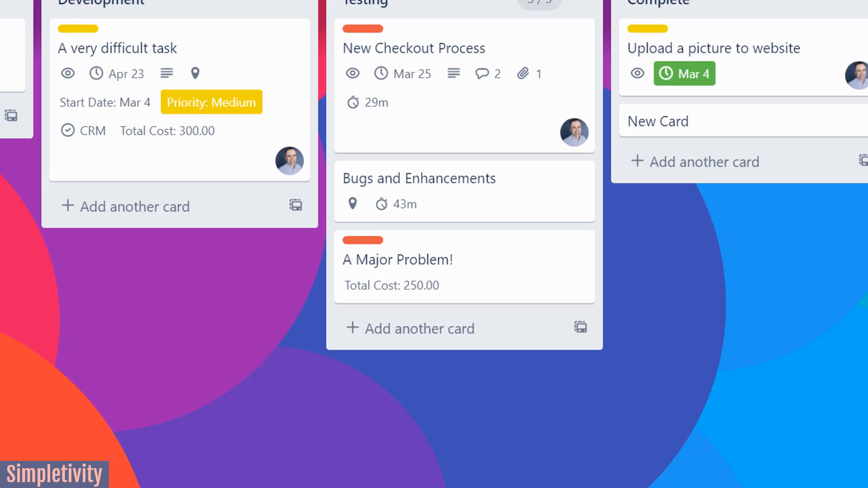